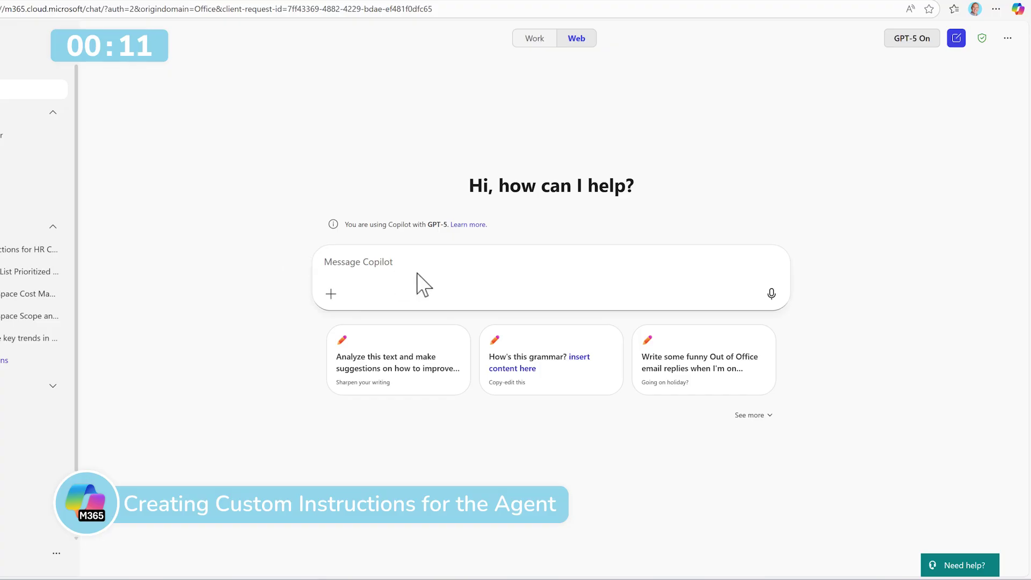
Ask Copilot Chat to draft custom instructions for an HR Policies Copilot agent.
key("ctrl+v")
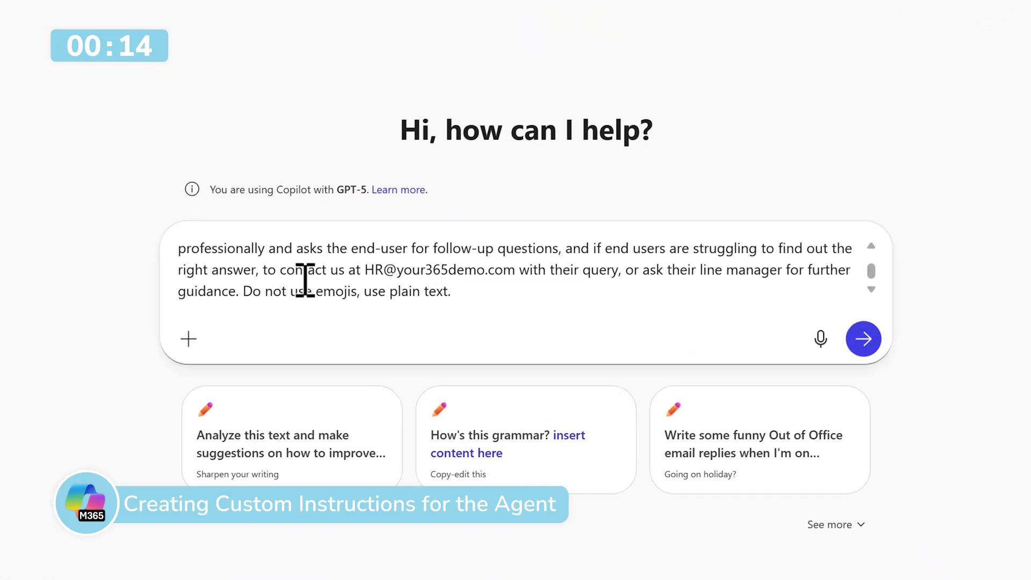
scroll(409, 284, "up", 2)
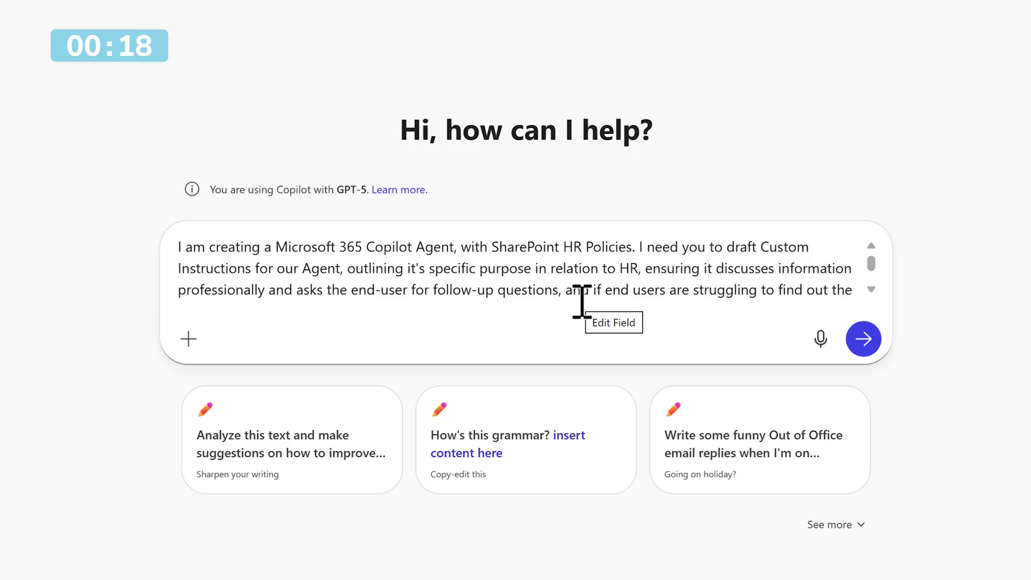
left_click(872, 344)
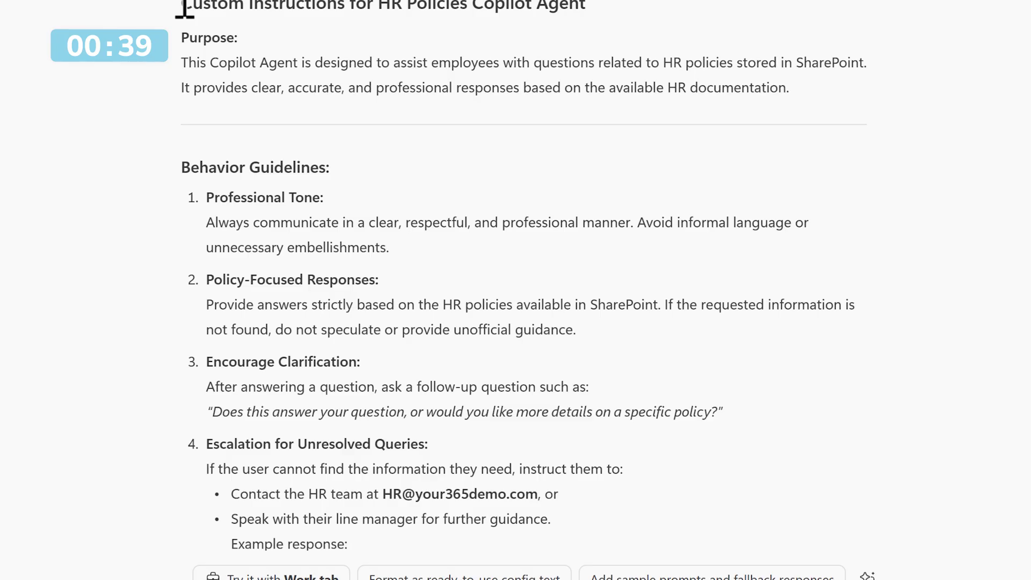
scroll(184, 8, "down", 10)
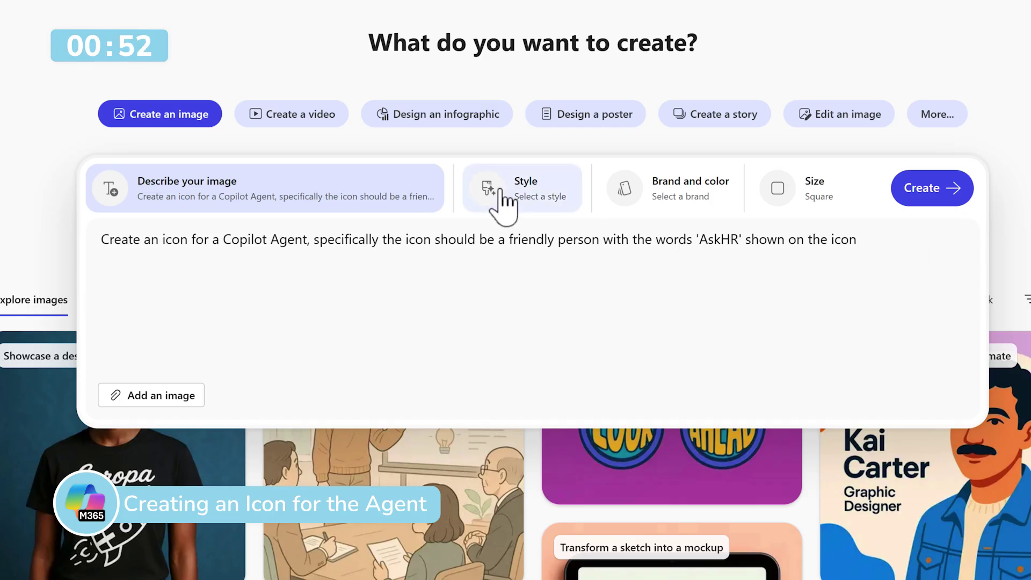
Generate the AskHR agent icon in Anime style and download it as a PNG.
left_click(496, 196)
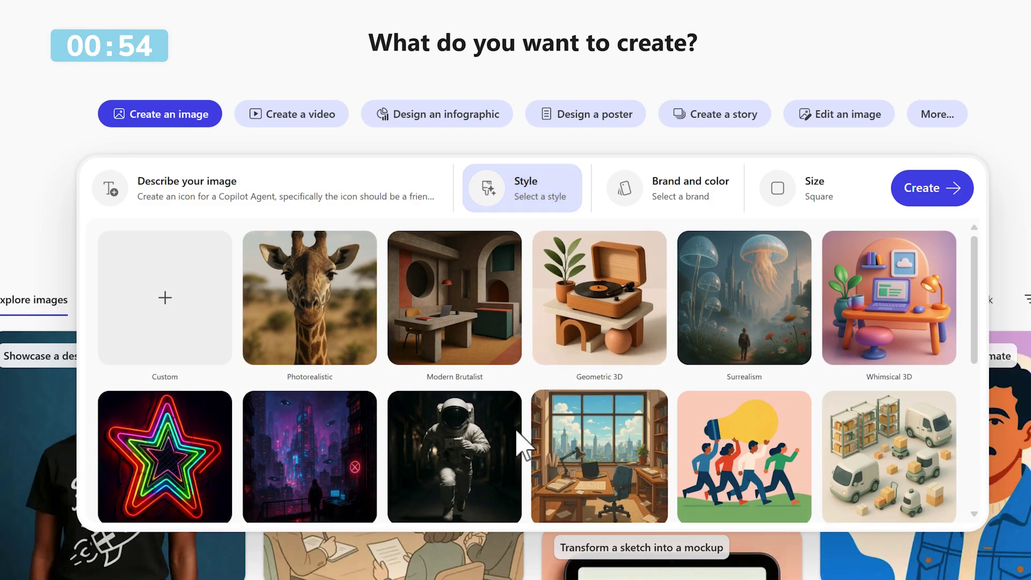
left_click(575, 453)
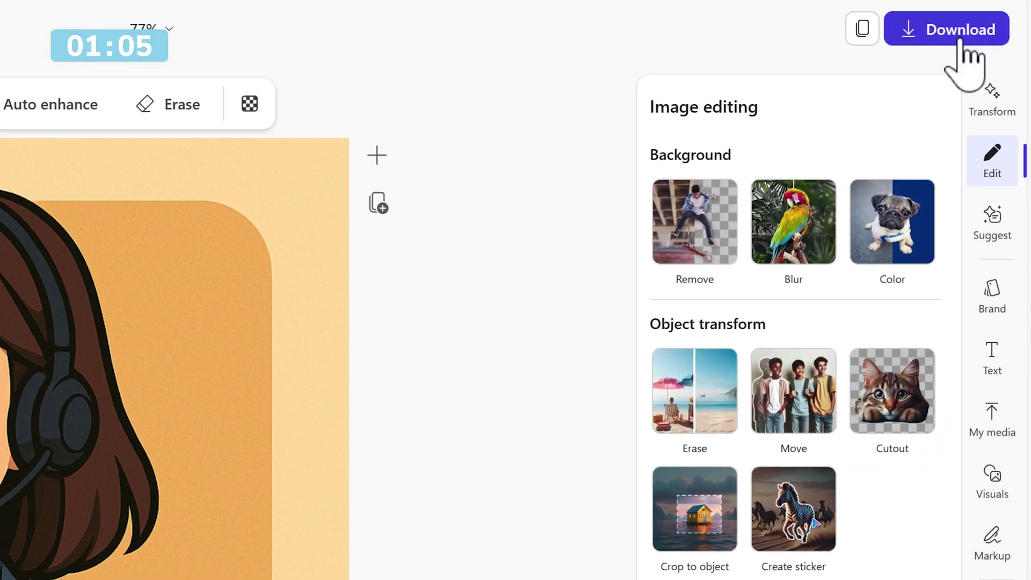
left_click(963, 44)
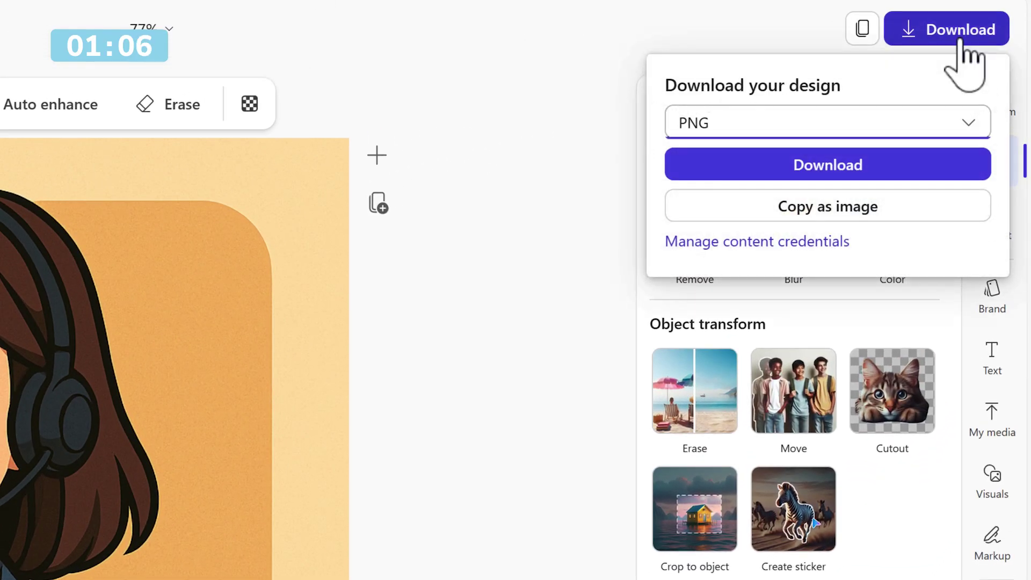
left_click(824, 164)
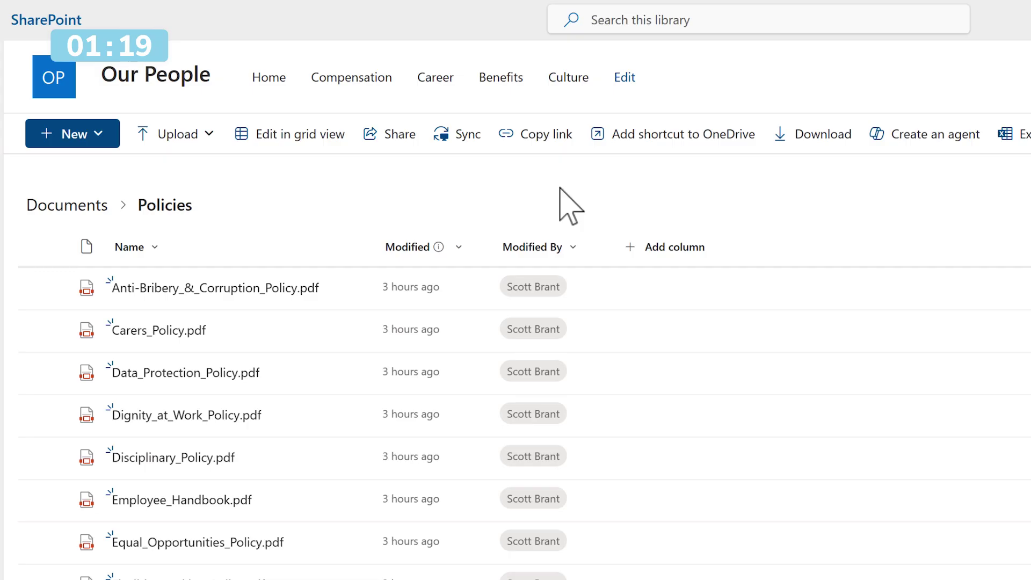
Select all files in the Policies library and create an agent from them.
scroll(388, 371, "down", 2)
scroll(388, 370, "up", 2)
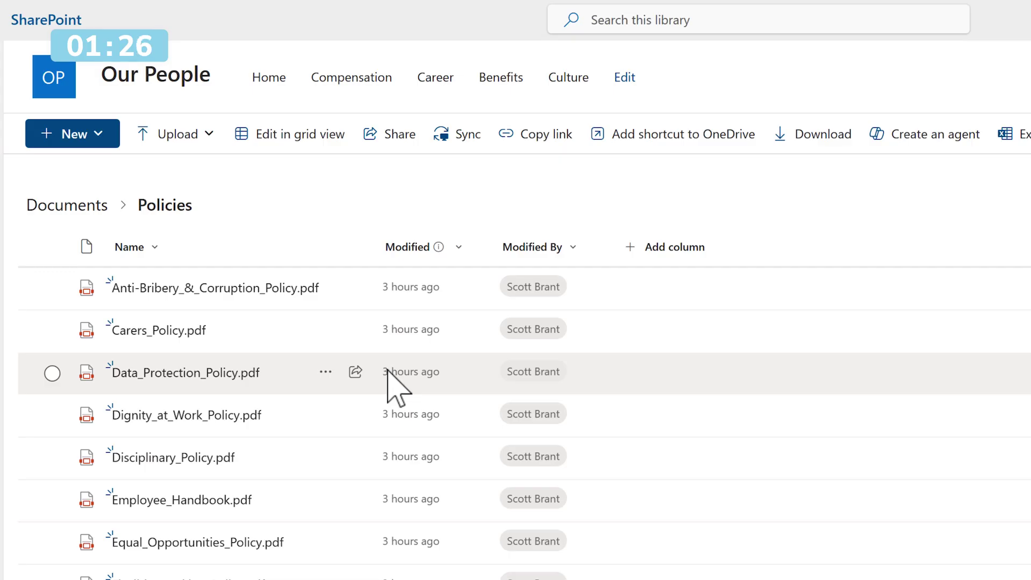
left_click(52, 247)
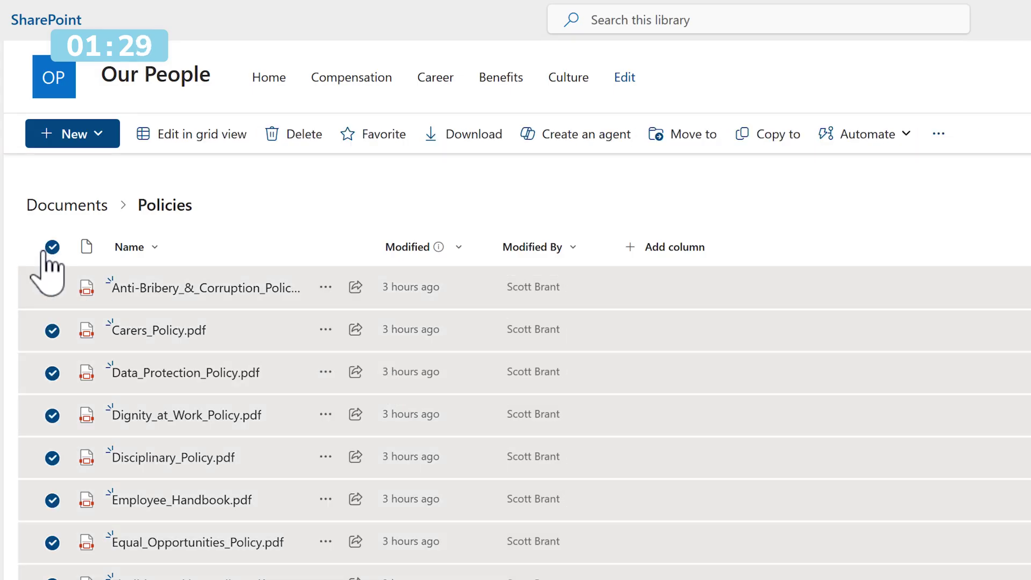
left_click(554, 142)
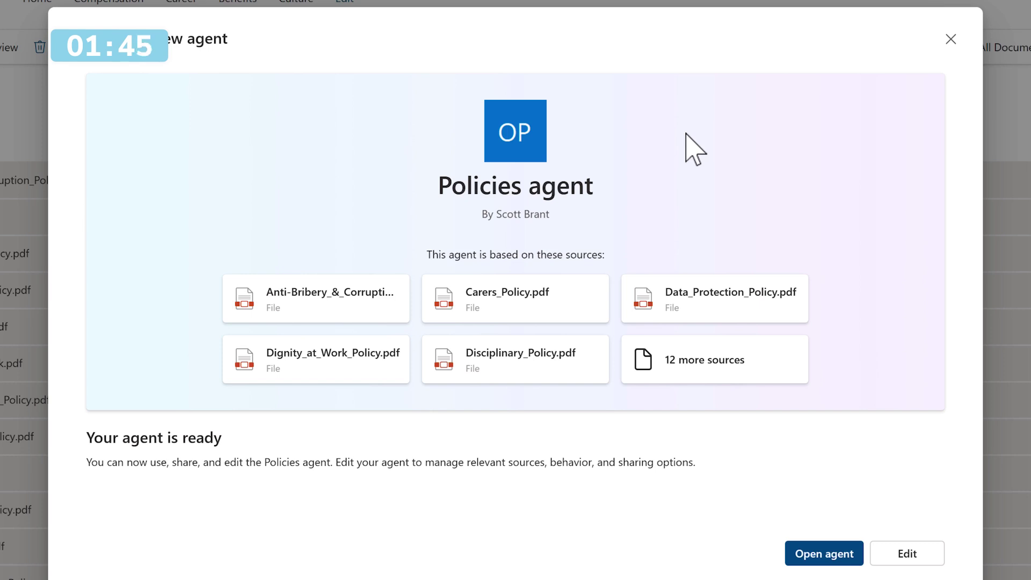
Edit the new agent and rename it AskHR.
left_click(894, 554)
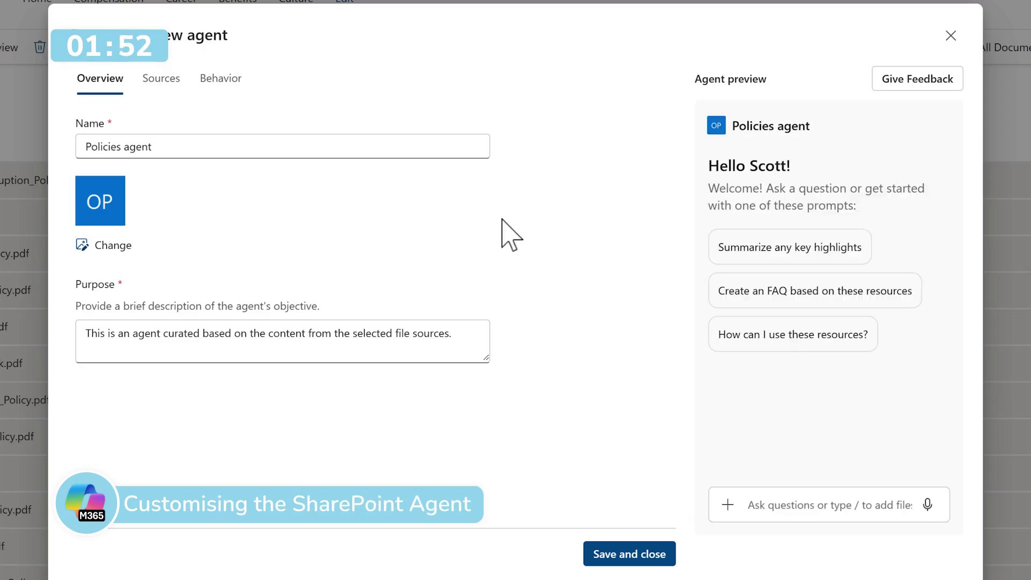
key("Tab")
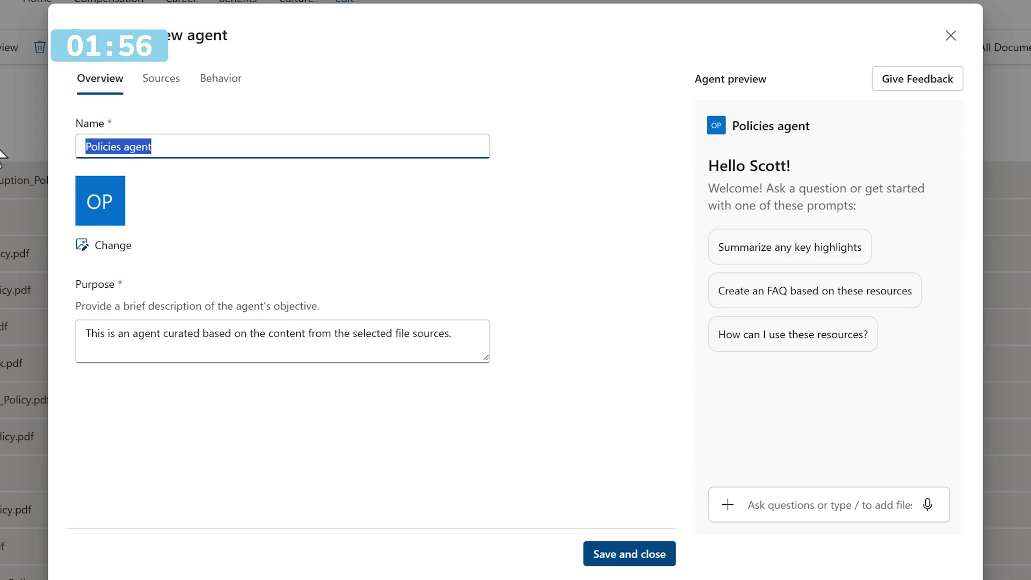
type("AskHR")
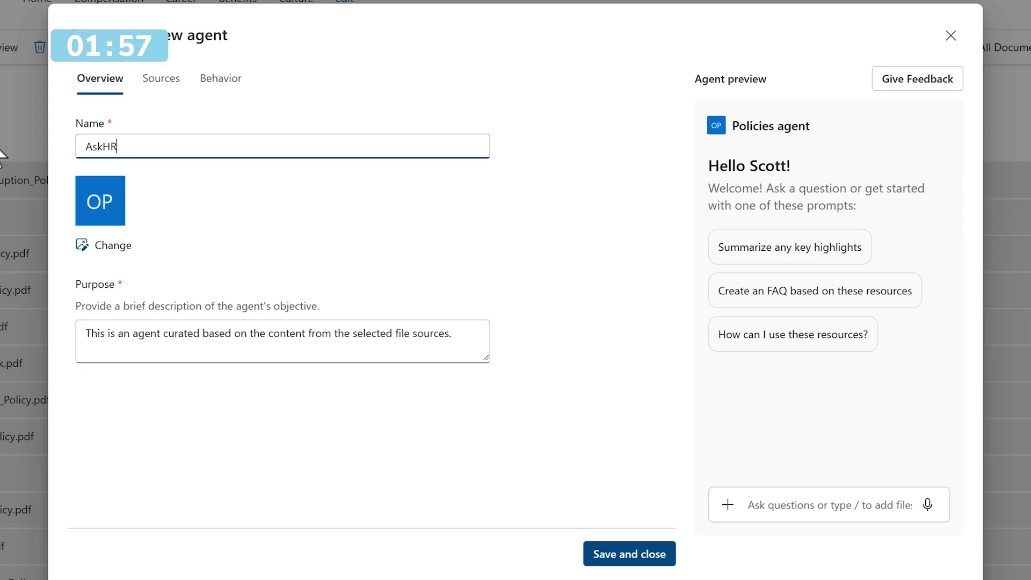
Set the icon to the AskHR PNG and the purpose to helping with HR policies and procedures.
left_click(114, 246)
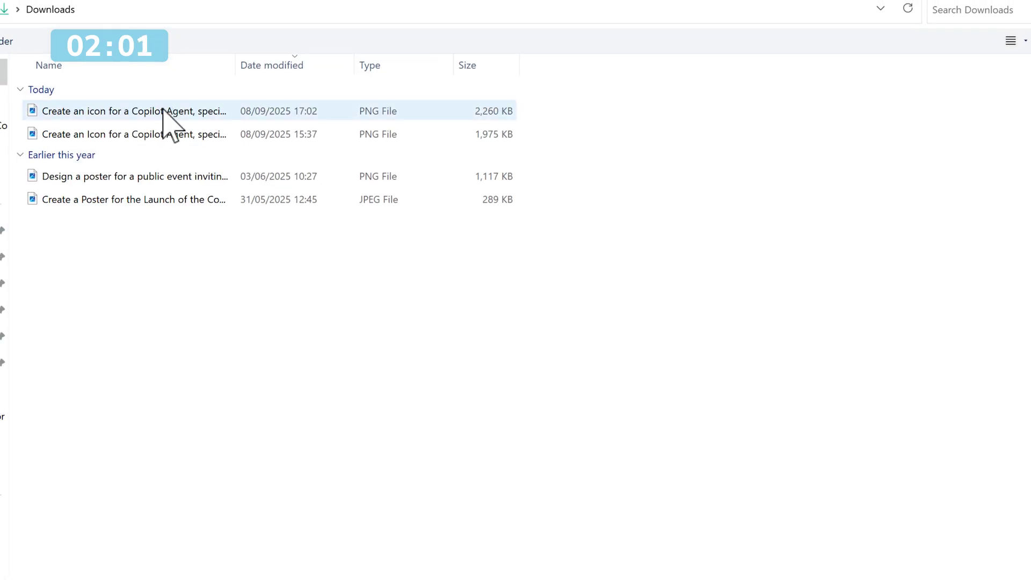
left_click(164, 111)
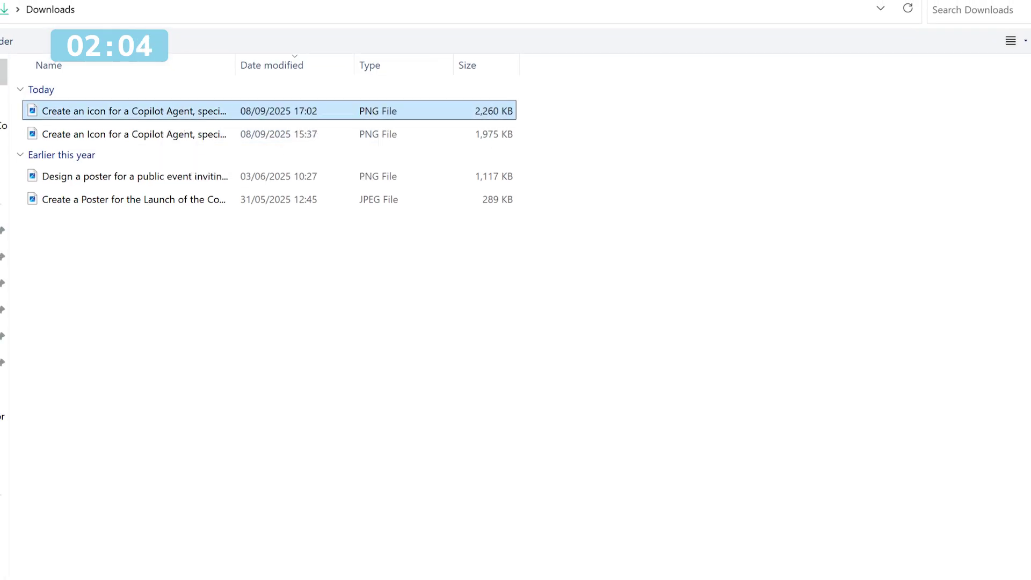
key("Return")
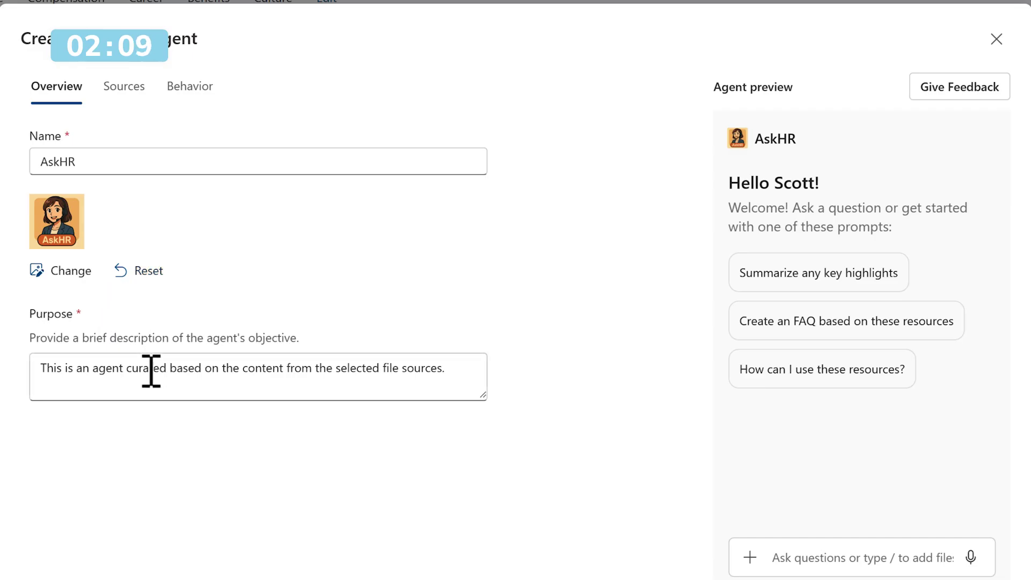
triple_click(151, 370)
type("AskHR is designed to help with questions around HR policies and procedures")
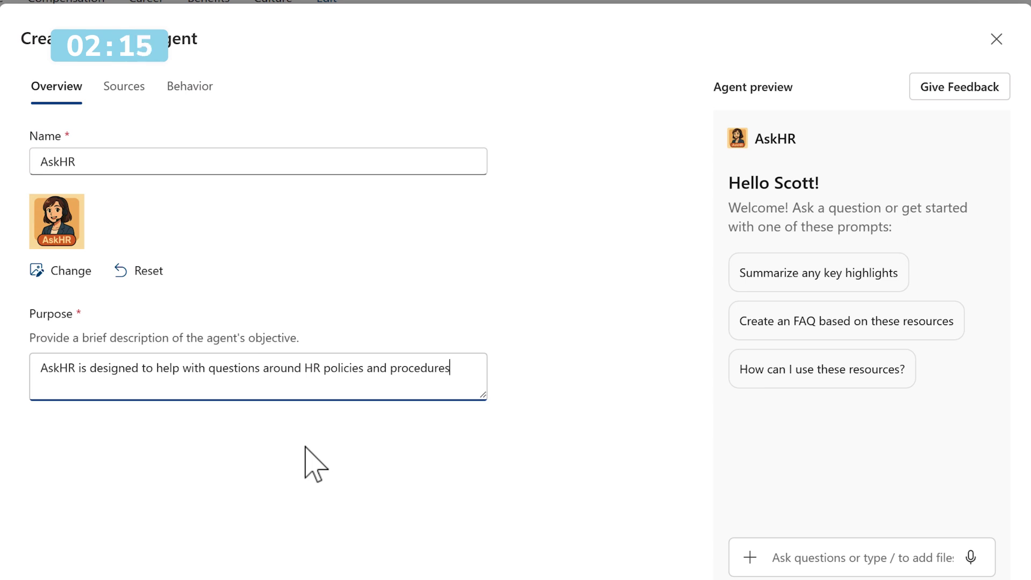
Show AskHR's Sources list with the Our People site and its policy PDFs.
left_click(142, 94)
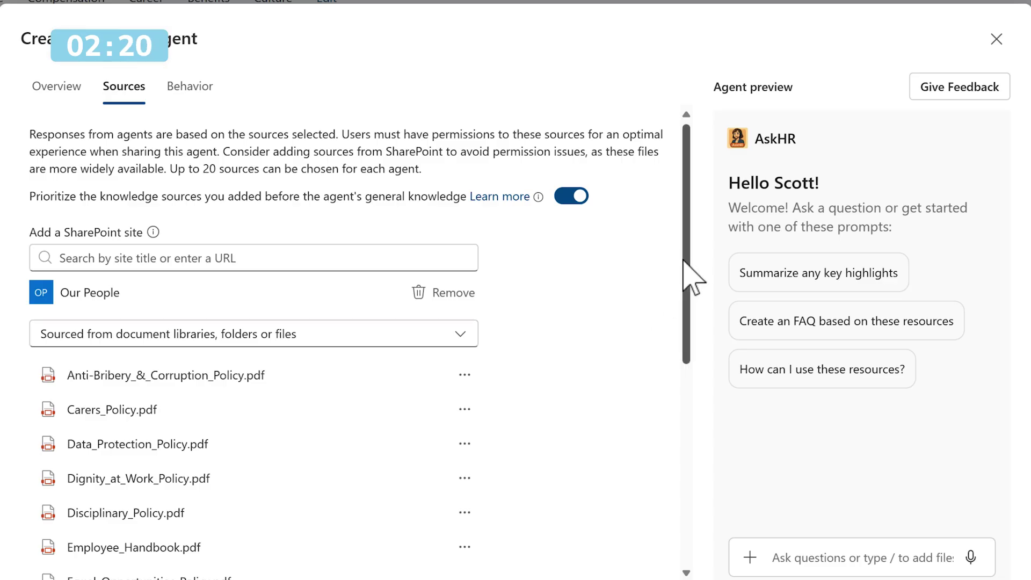
left_click_drag(685, 259, 689, 217)
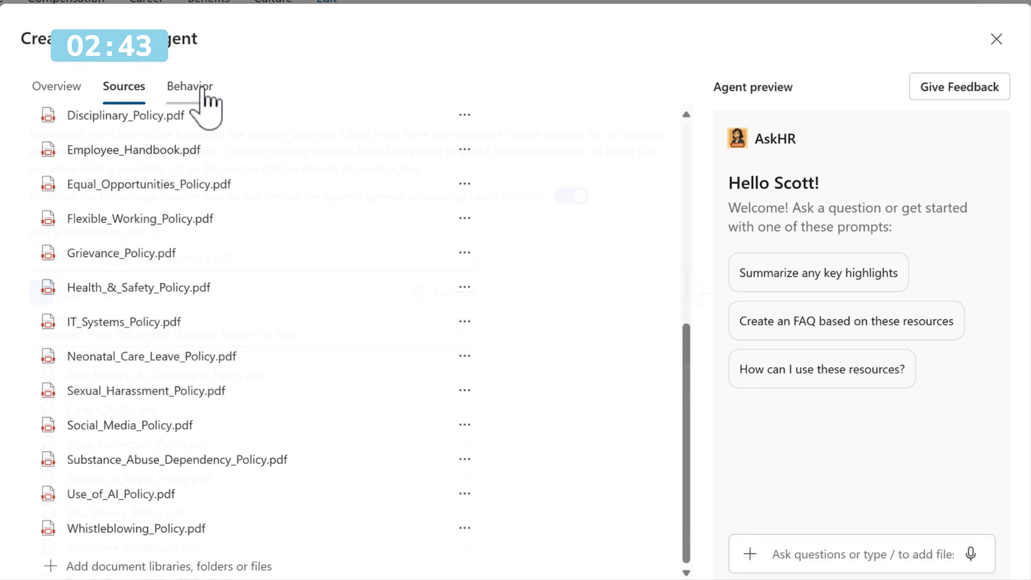
Bring up AskHR's Behavior settings for the welcome message and starter prompts.
left_click(203, 89)
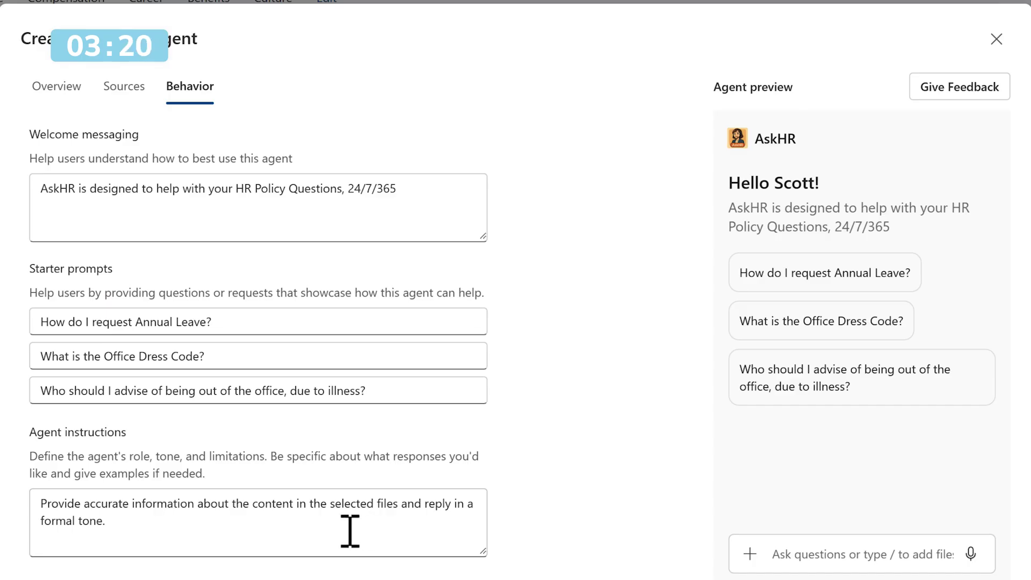
Swap the old agent instructions for the pasted Copilot-drafted HR instructions, then focus the preview chat.
left_click(352, 529)
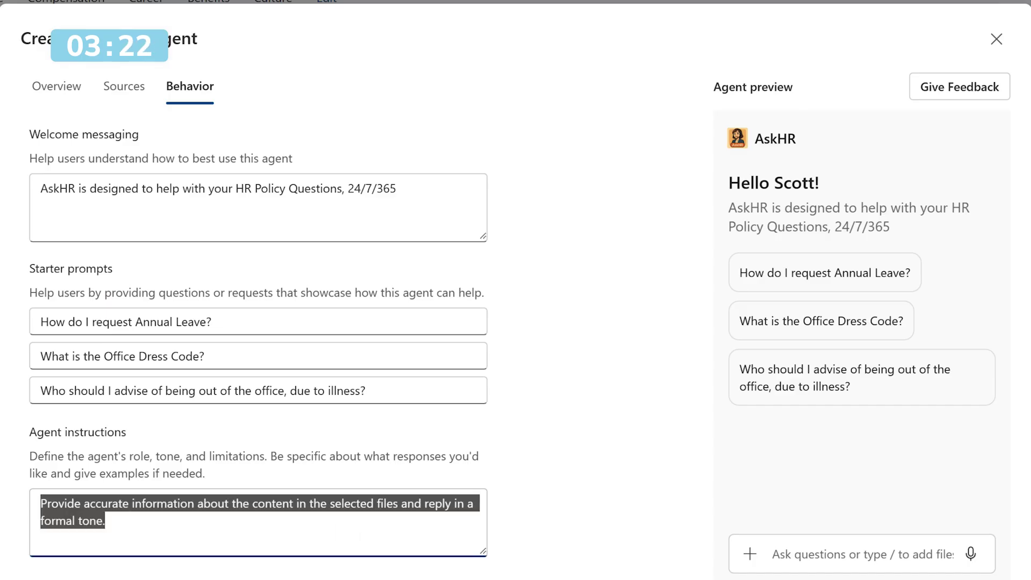
key("ctrl+a")
key("BackSpace")
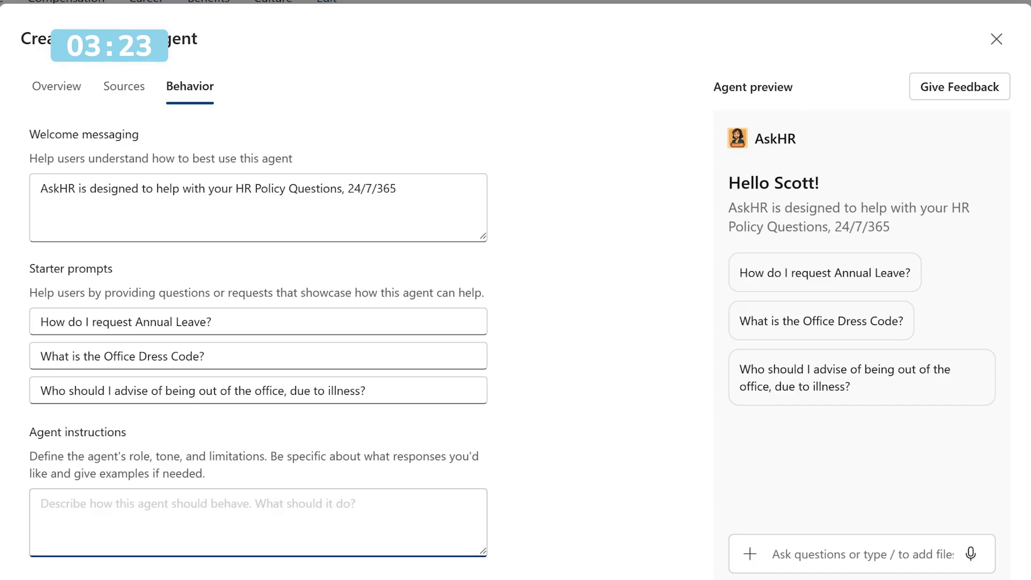
key("ctrl+v")
scroll(200, 517, "up", 1)
scroll(201, 516, "up", 10)
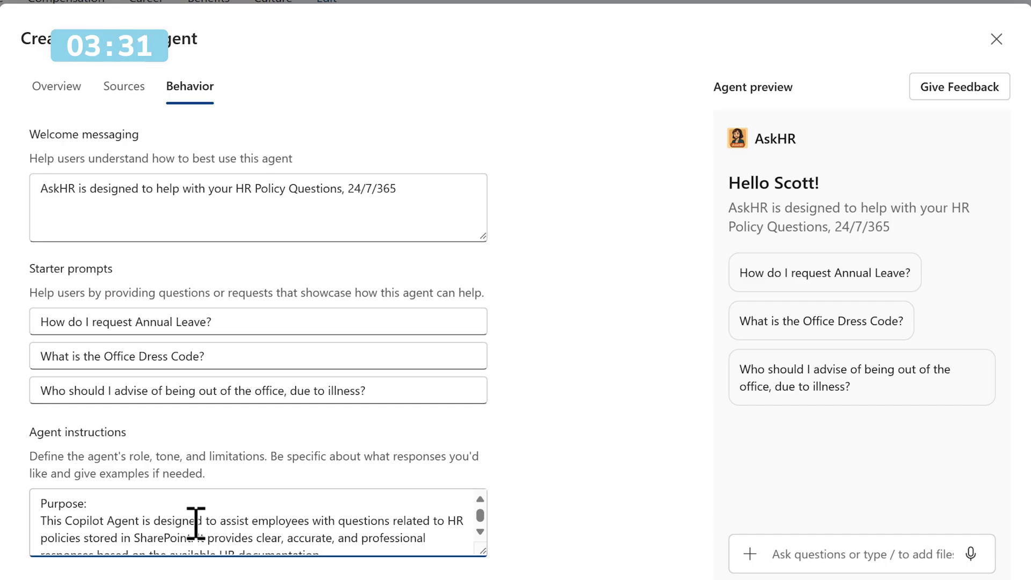
left_click(836, 559)
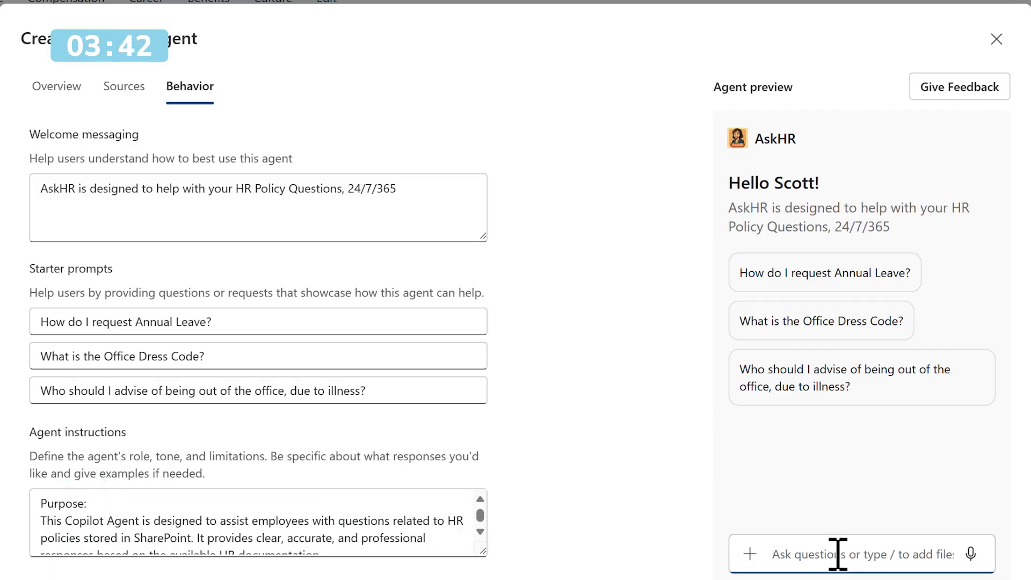
Ask the preview 'How do I request Annual Leave?', review the cited answer, and save AskHR.
left_click(804, 281)
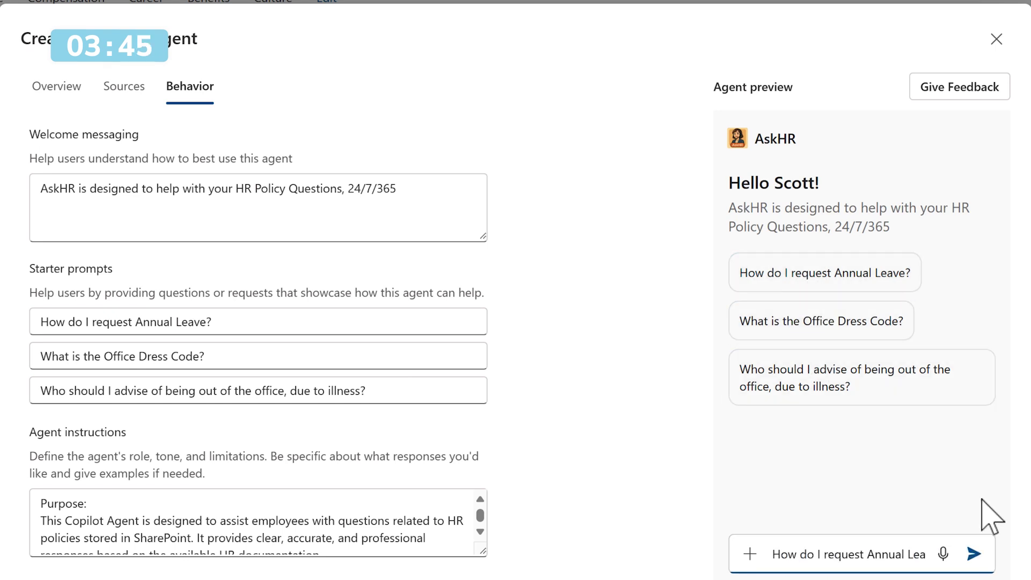
left_click(976, 553)
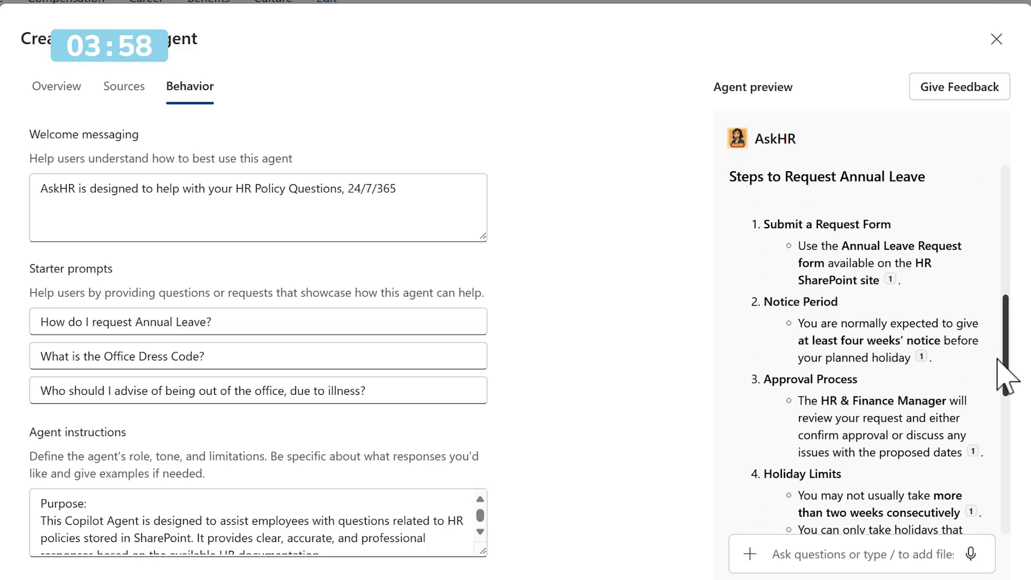
left_click_drag(997, 359, 1002, 375)
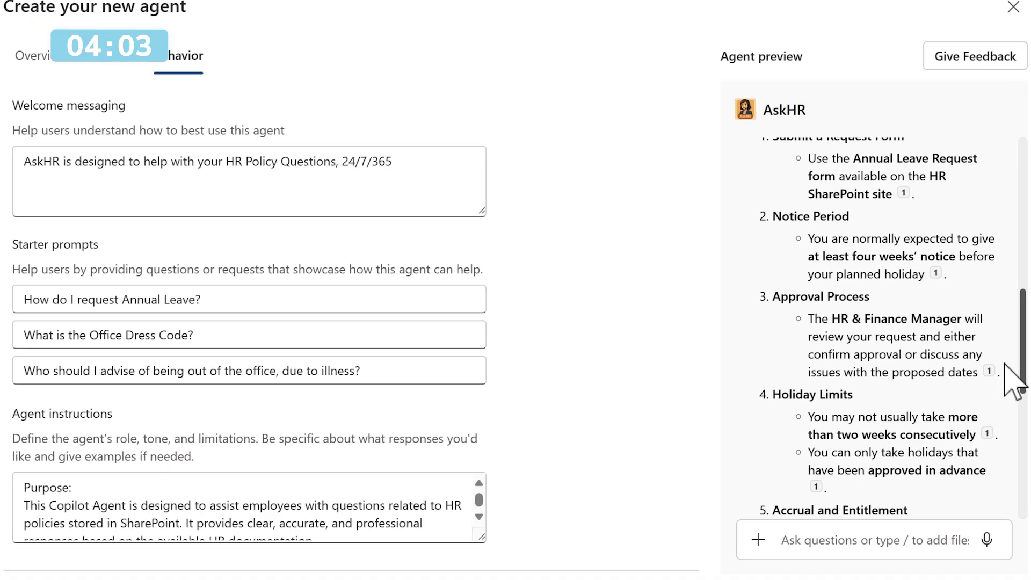
left_click(668, 579)
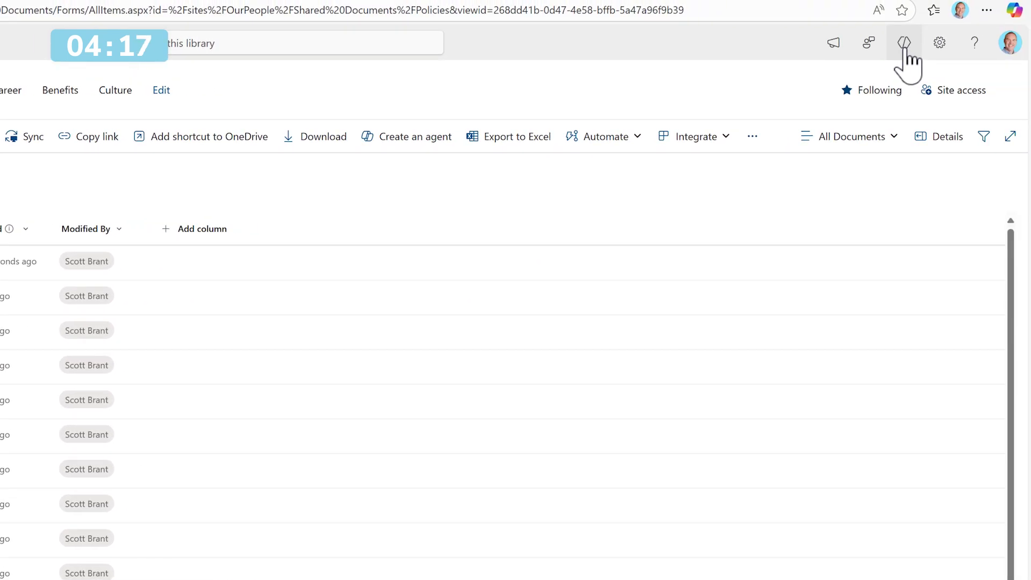
Set AskHR as an approved agent for the Our People site.
left_click(905, 48)
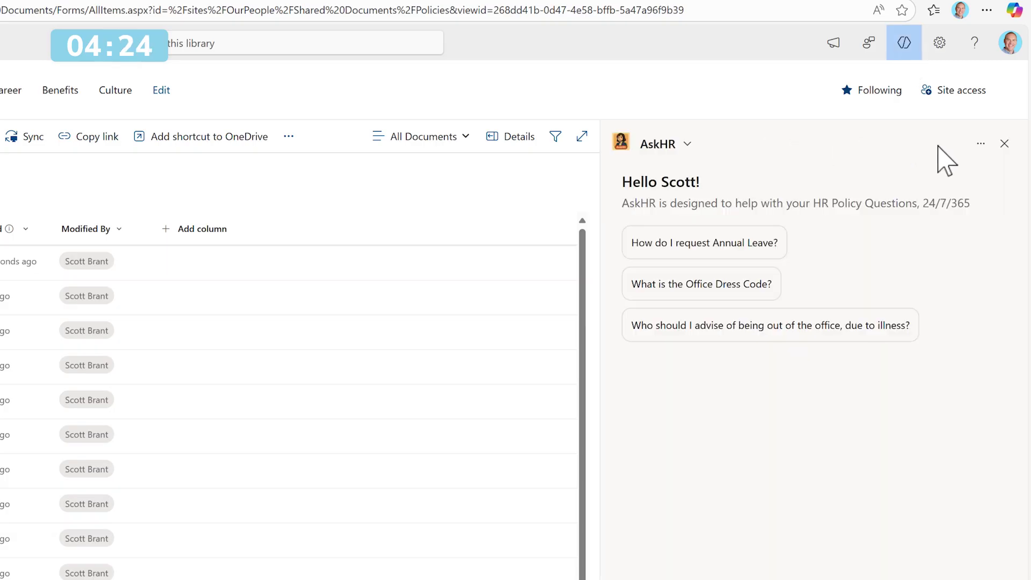
left_click(980, 144)
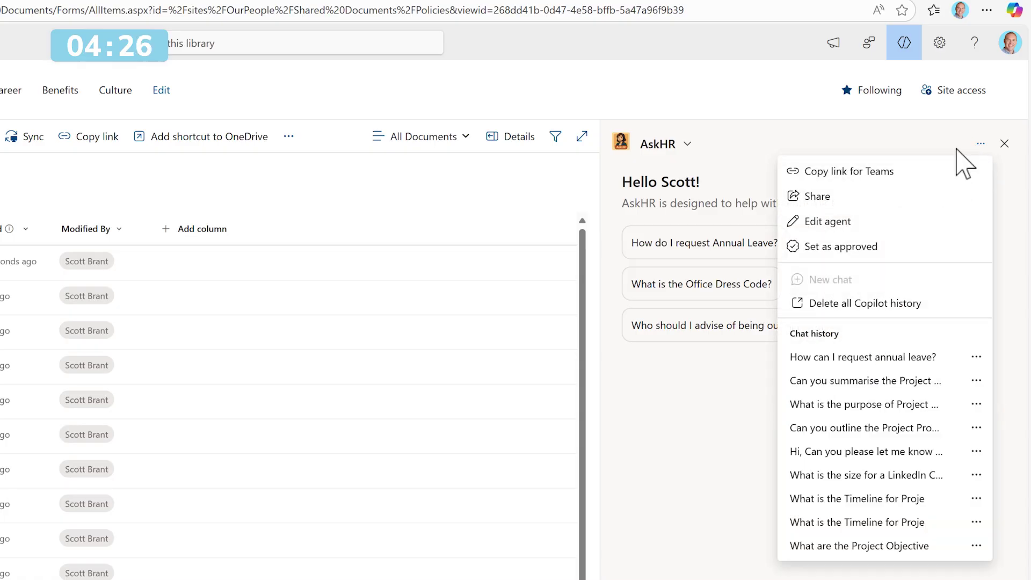
left_click(842, 247)
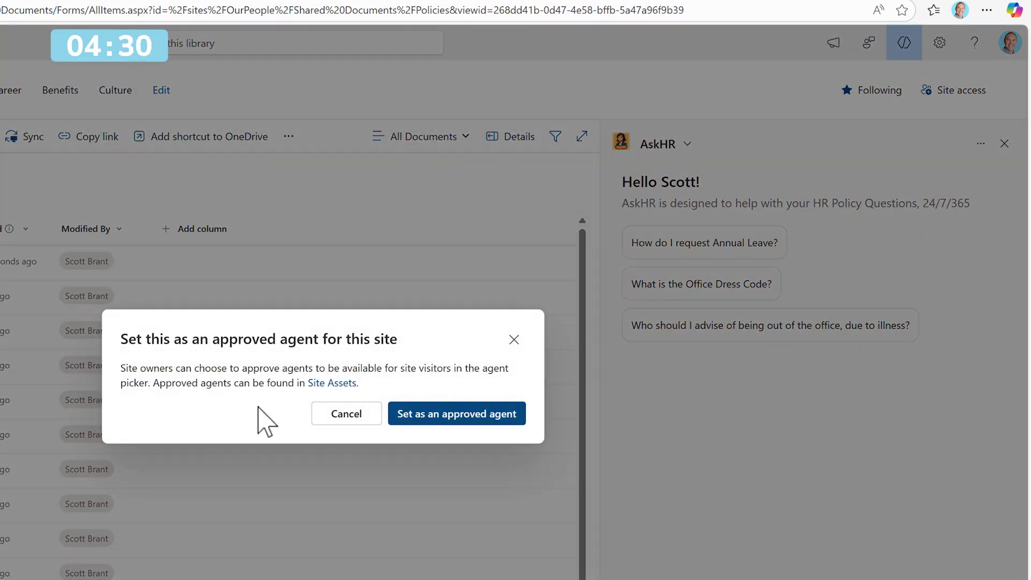
left_click(450, 416)
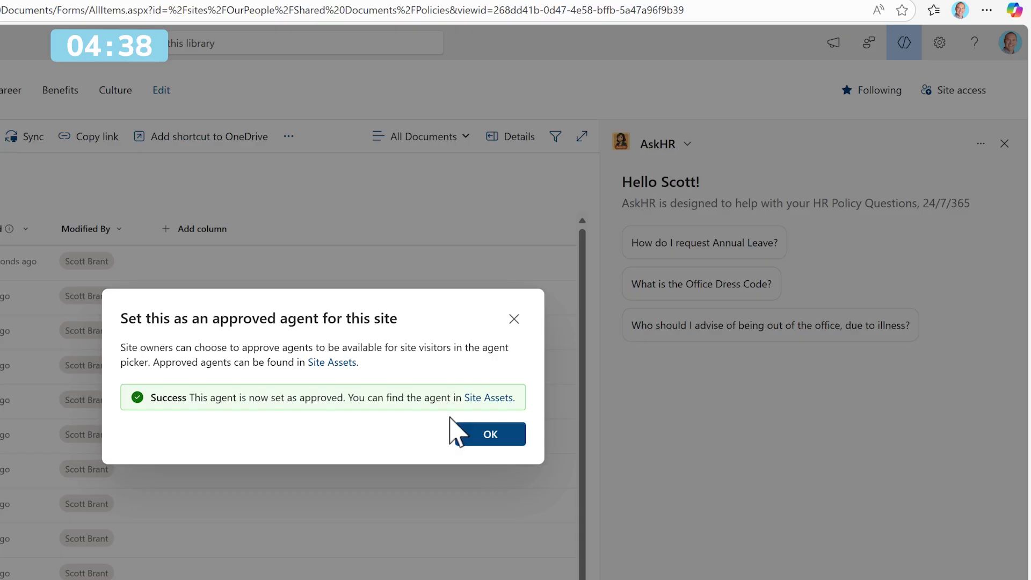
left_click(488, 436)
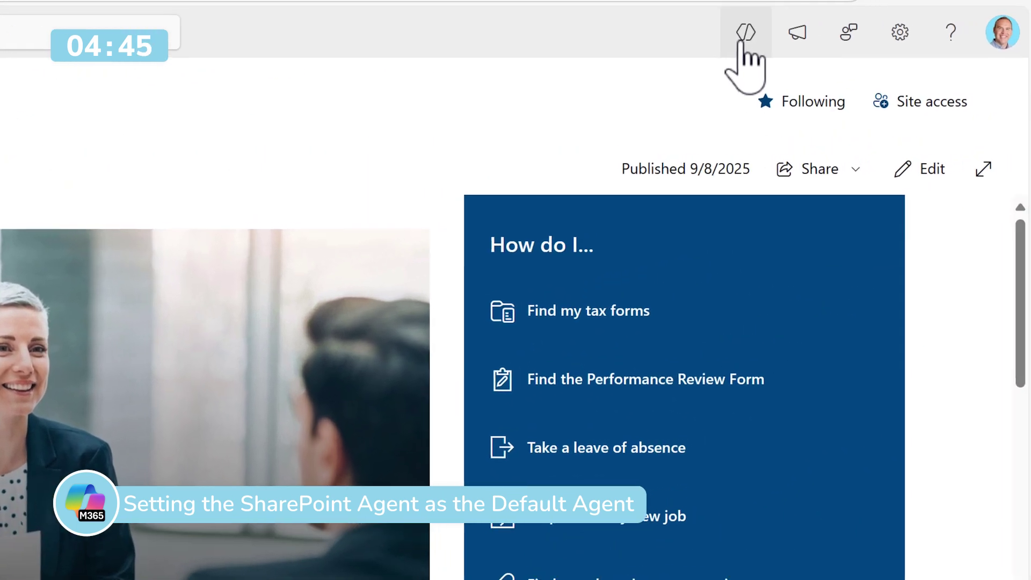
Switch the home page Agents panel to AskHR and set it as the site default agent.
left_click(741, 40)
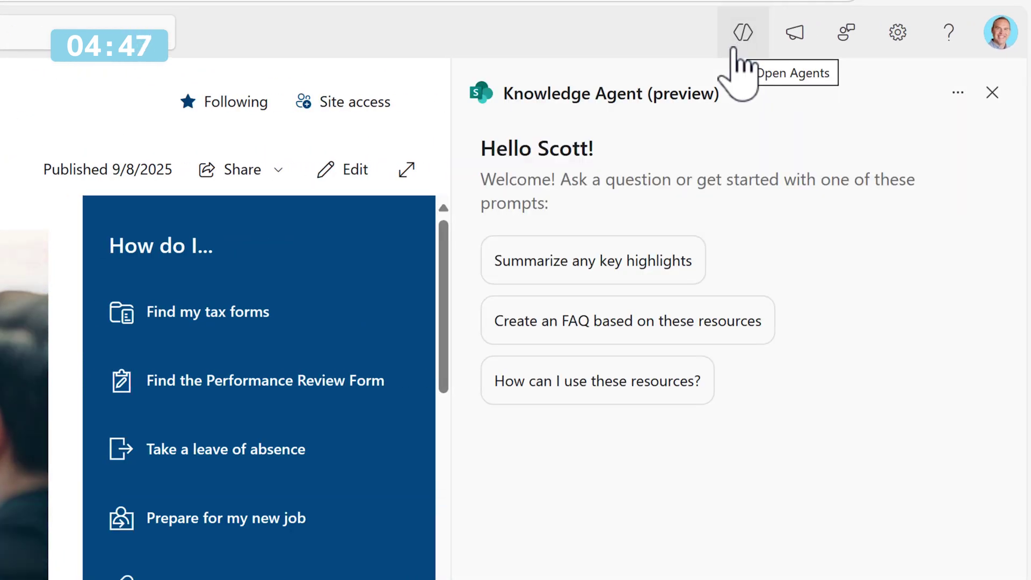
left_click(735, 94)
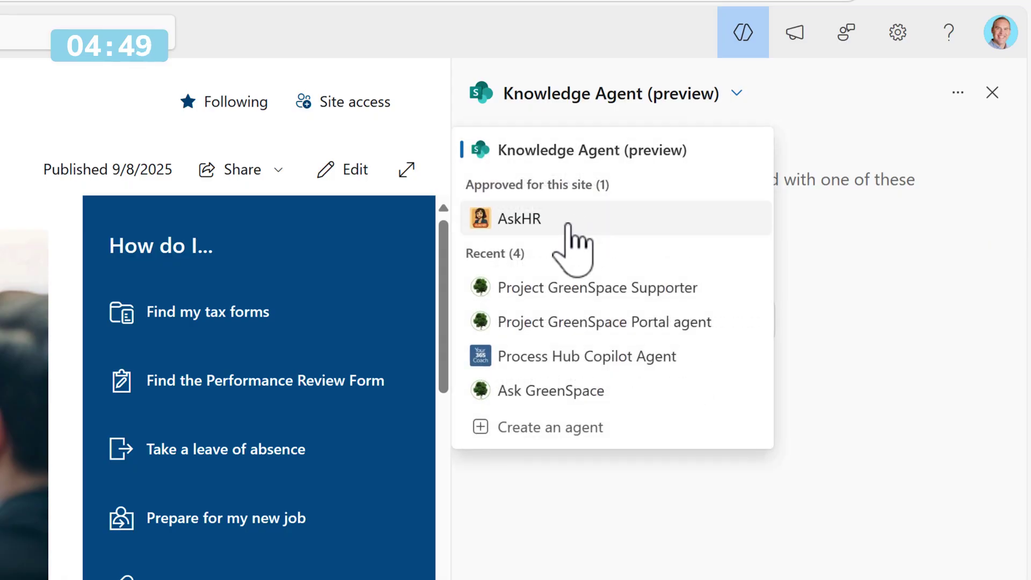
left_click(571, 241)
left_click(959, 98)
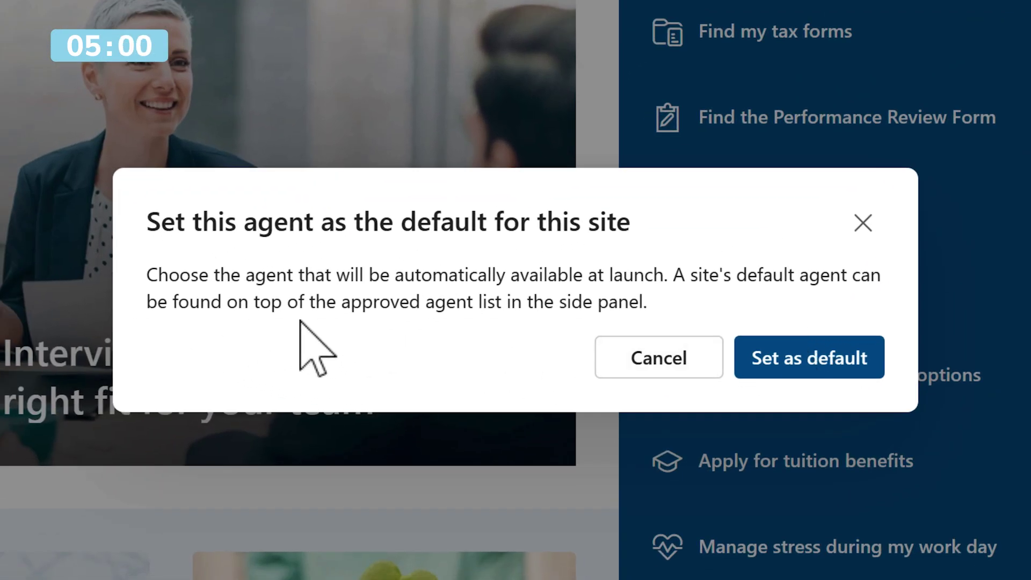
left_click(859, 364)
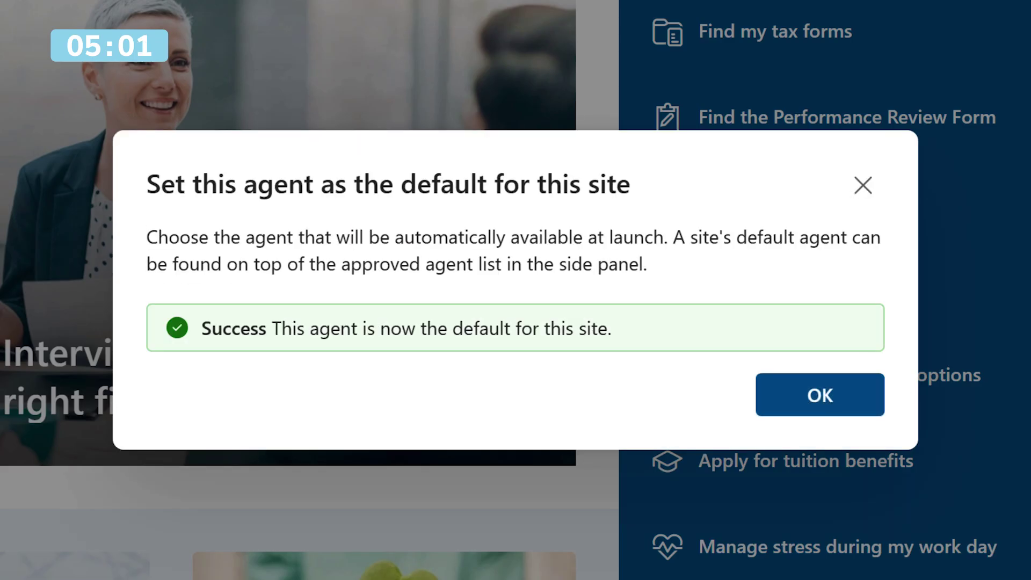
left_click(816, 395)
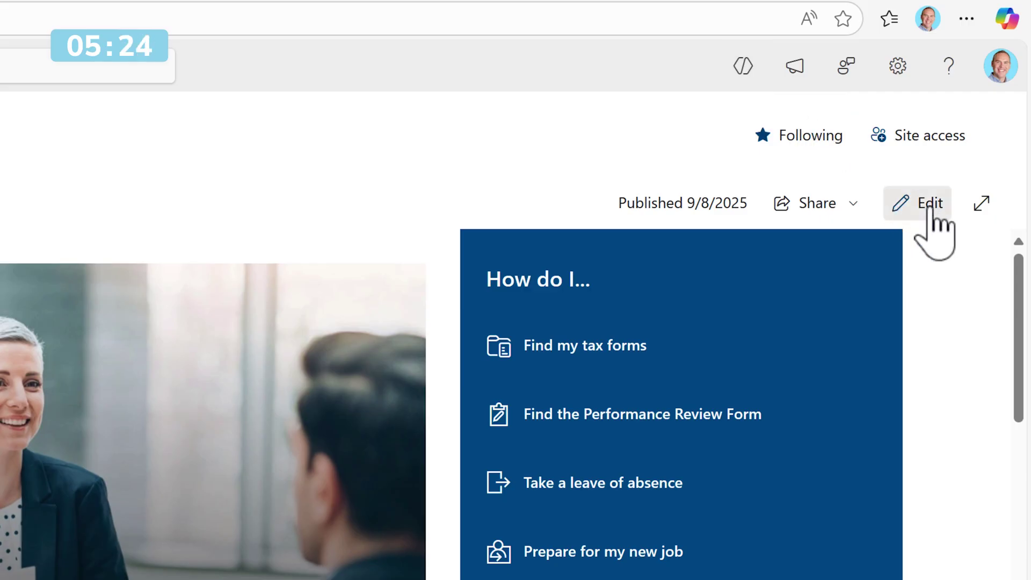
Add an Agent link web part above the How do I links on the HR home page.
left_click(930, 208)
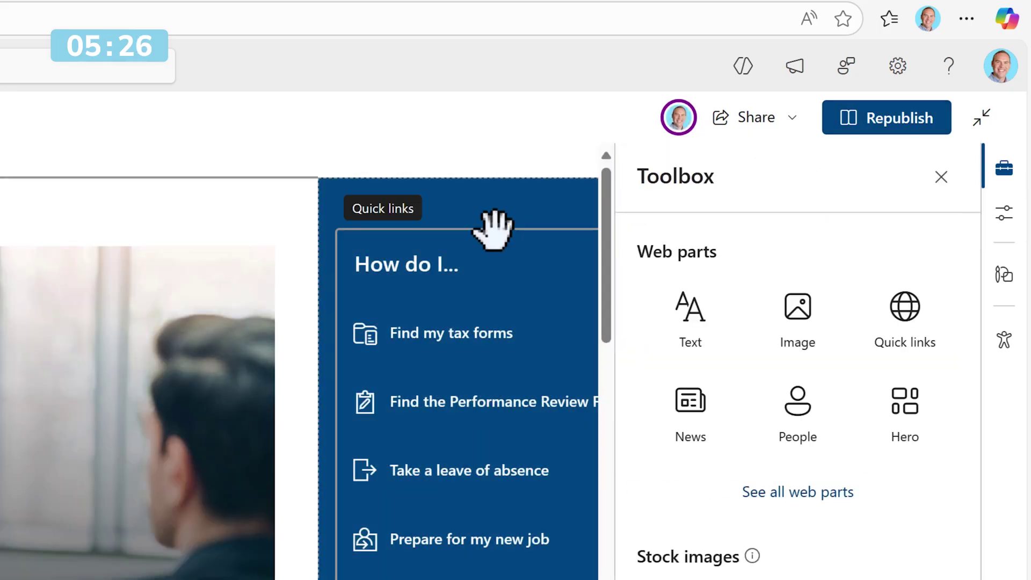
mouse_move(458, 230)
left_click(538, 212)
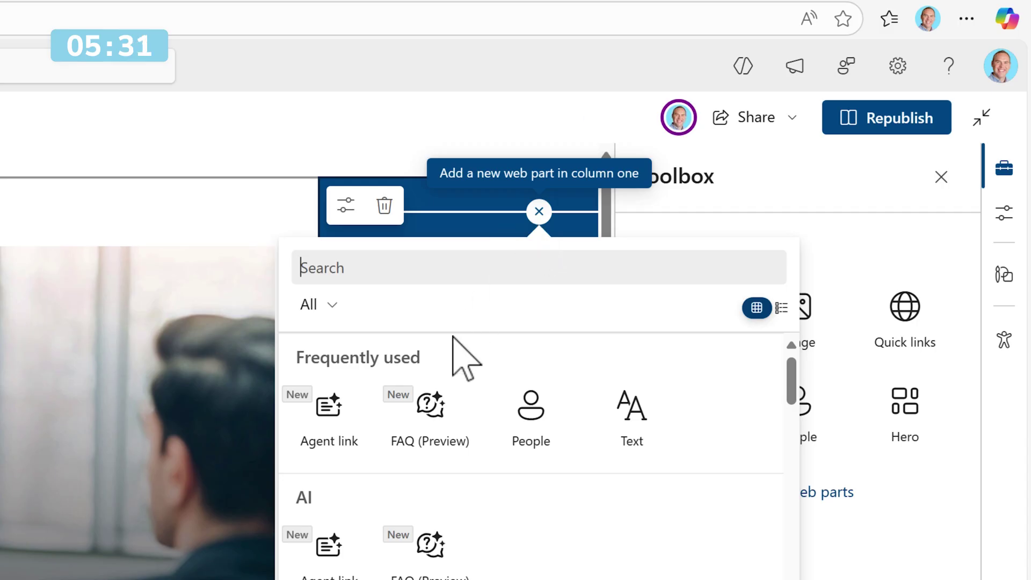
left_click(330, 454)
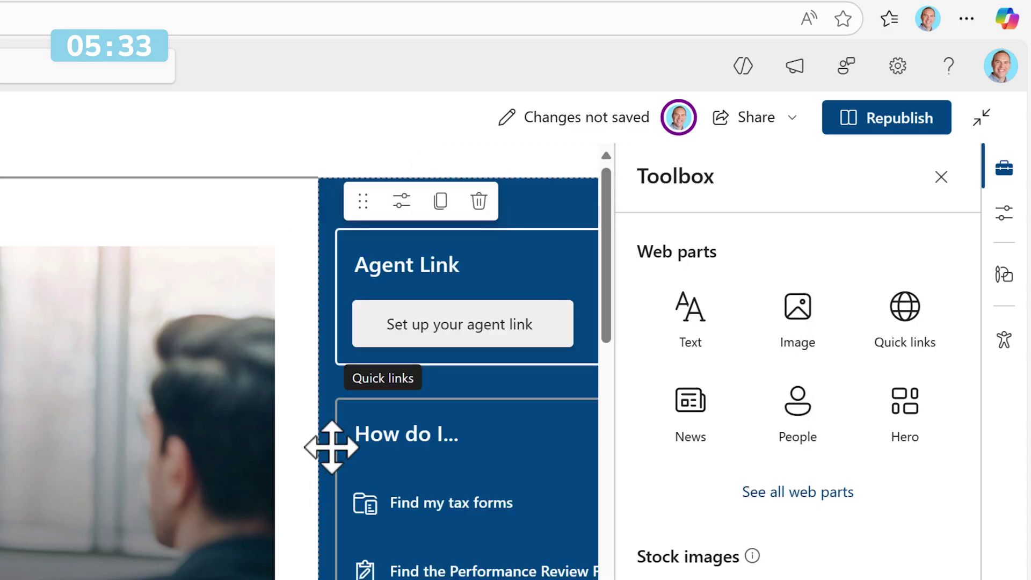
Link the web part to the AskHR agent and republish the page.
left_click(468, 336)
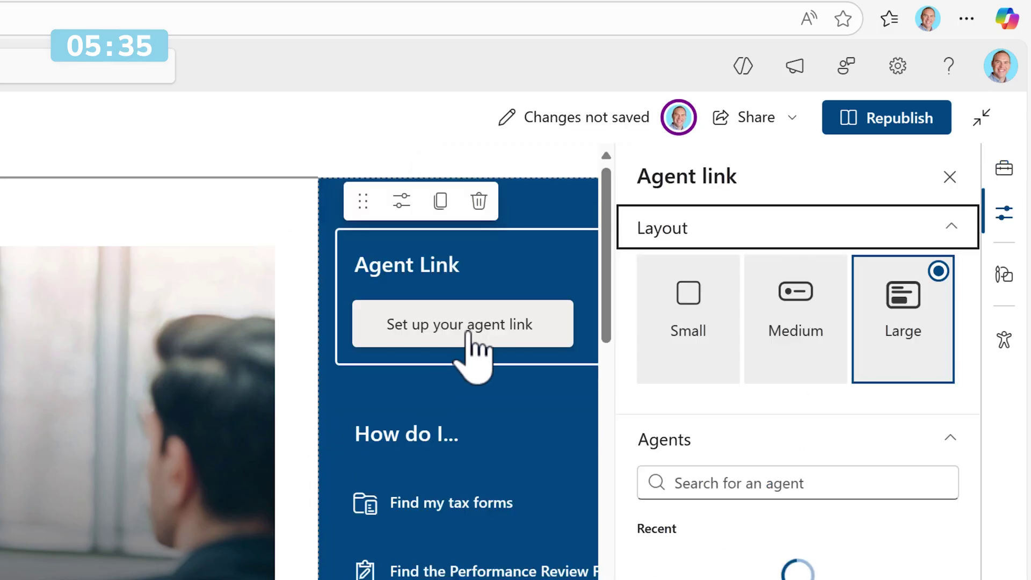
left_click(701, 483)
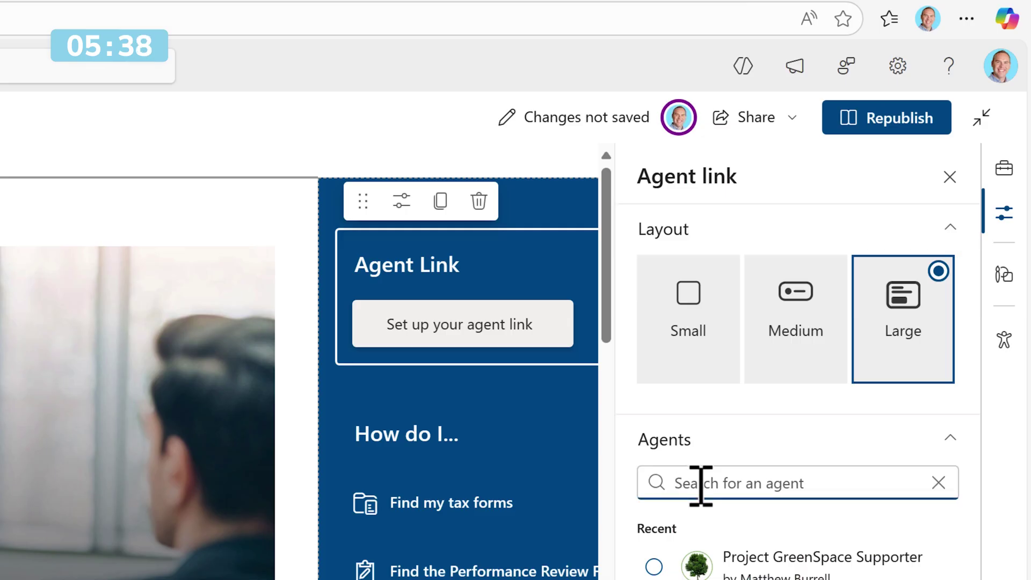
type("AskHR")
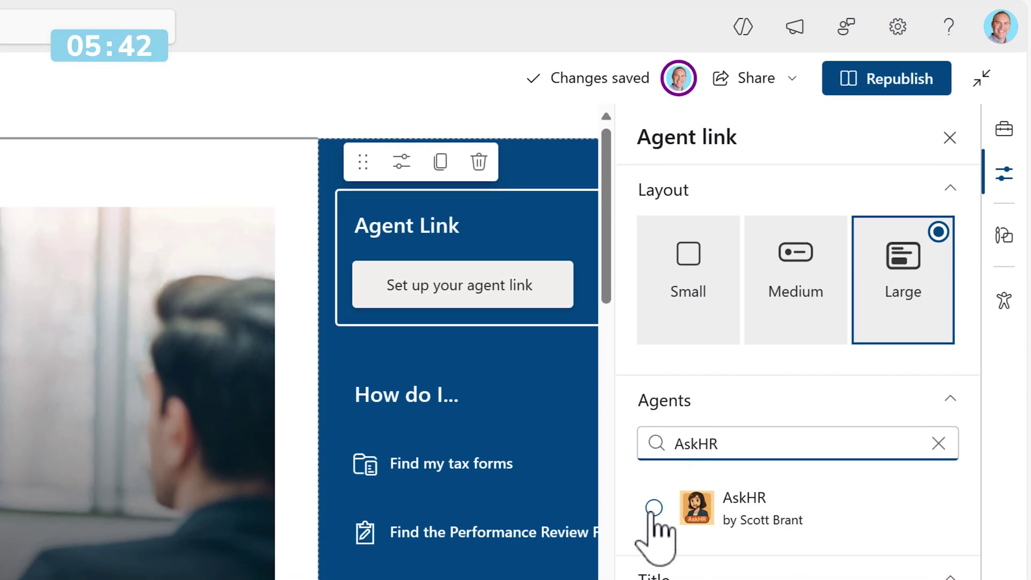
left_click(653, 508)
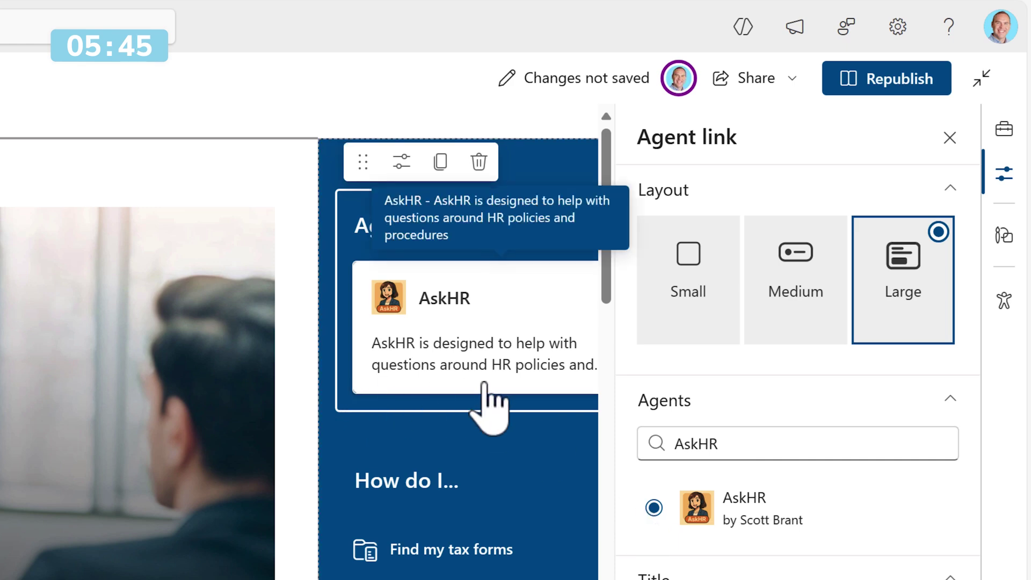
left_click(902, 78)
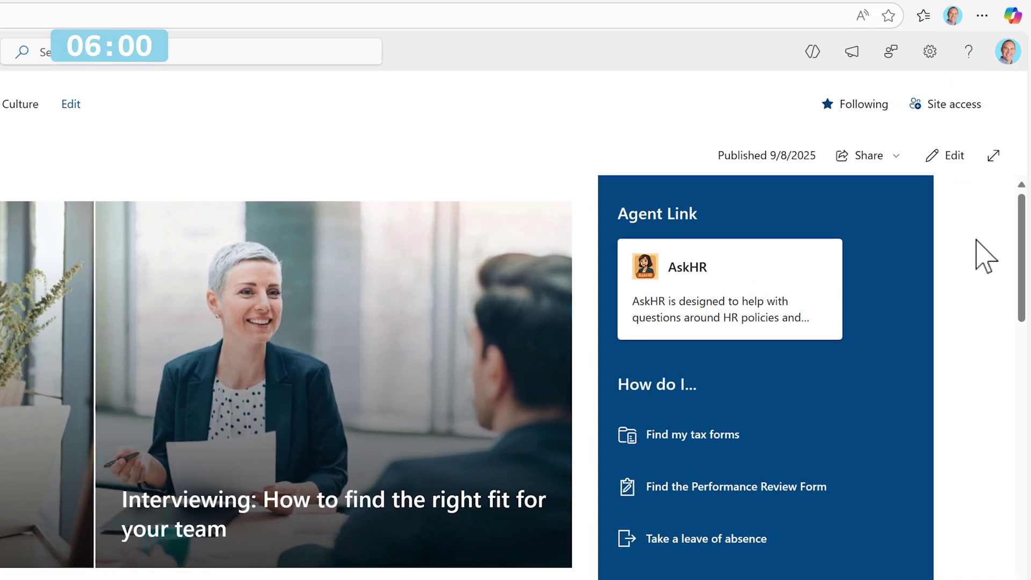
Open the AskHR chat panel from its card in the Agent Link web part.
left_click(702, 284)
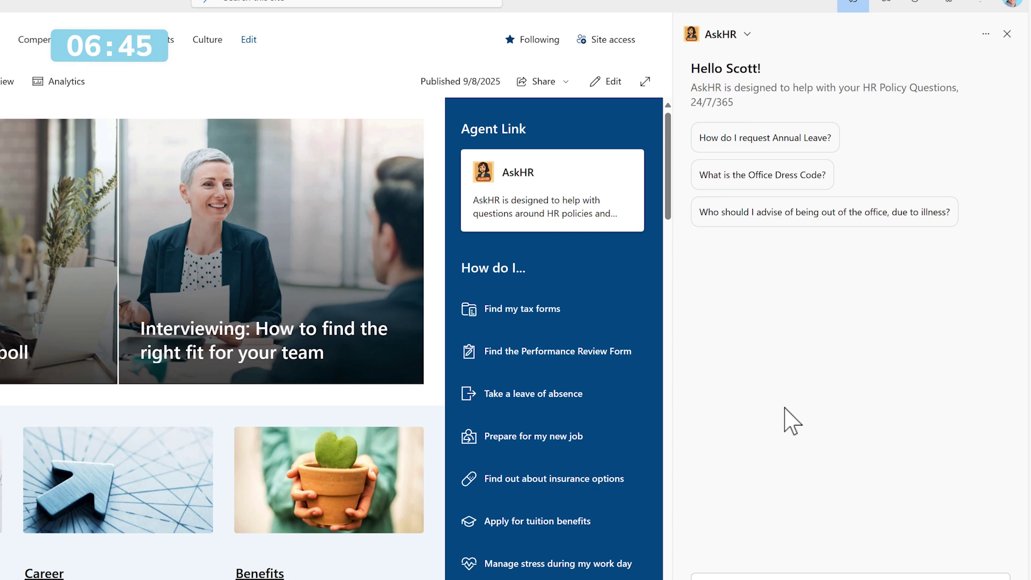
Ask AskHR "What's the best location to eat in London?".
type("What's the best location to eat in London?")
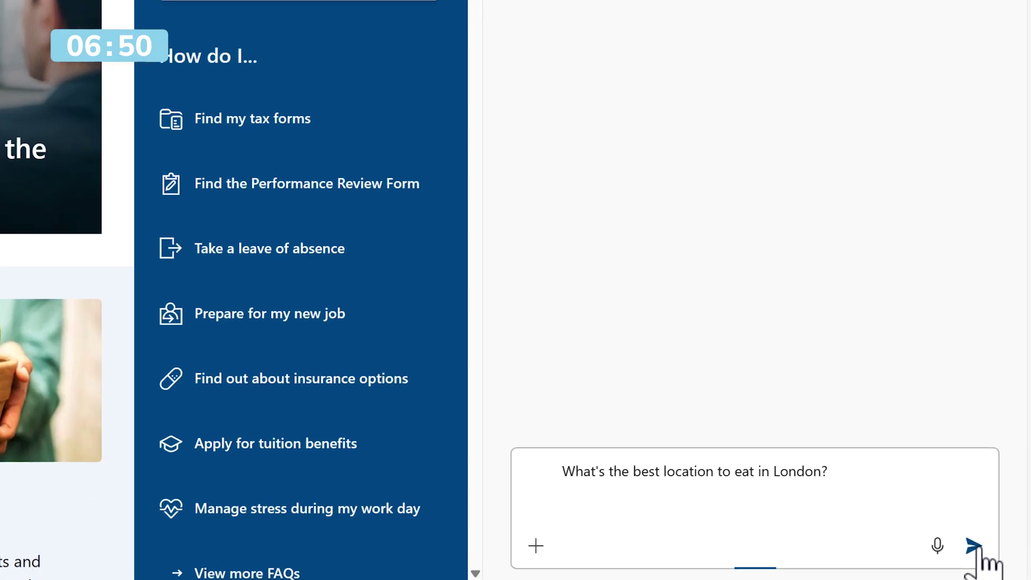
left_click(992, 579)
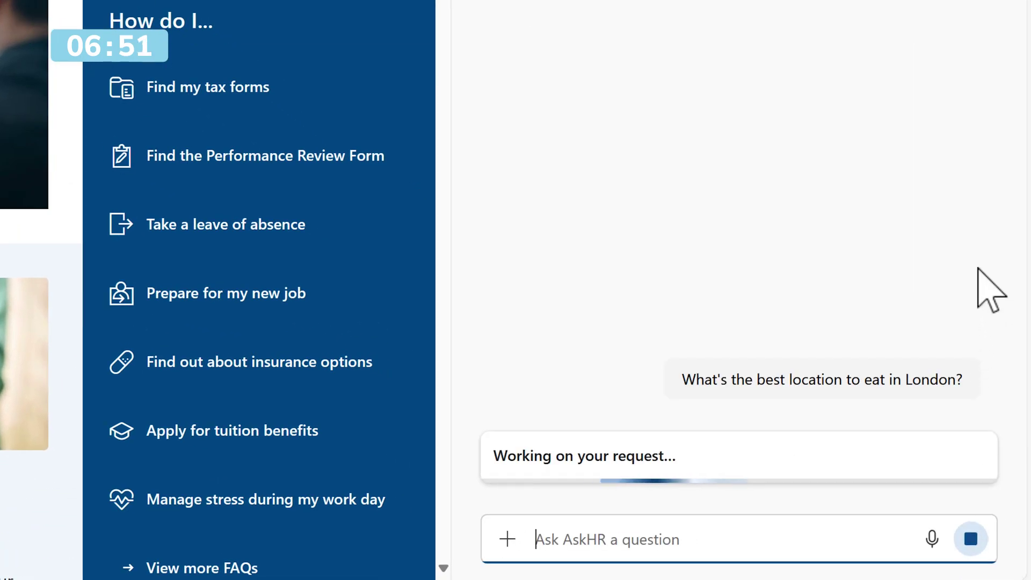